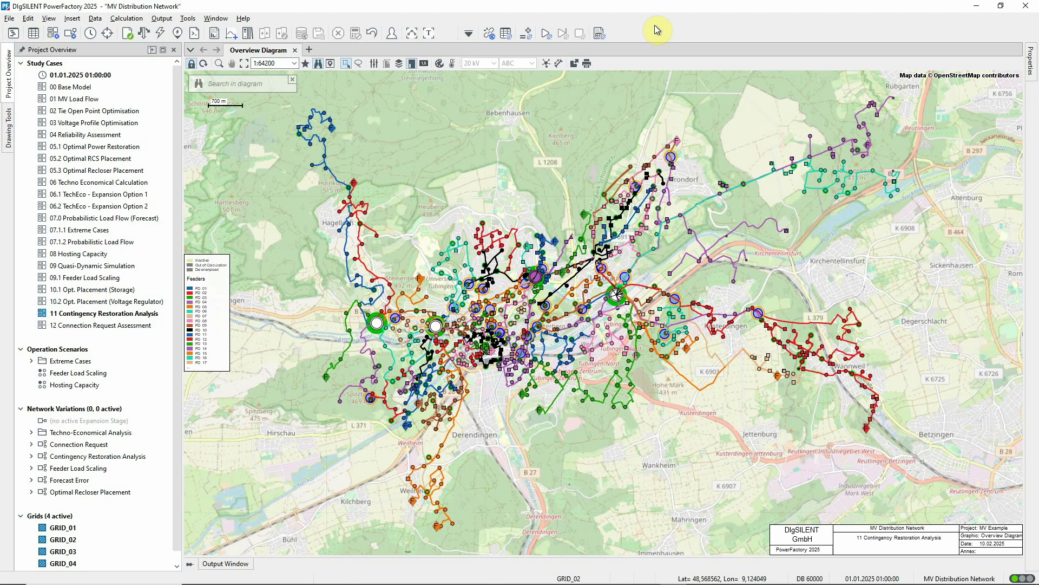
# Step: Set the diagram colouring scheme's Other criterion to Groupings > Grids and apply it
pyautogui.click(439, 64)
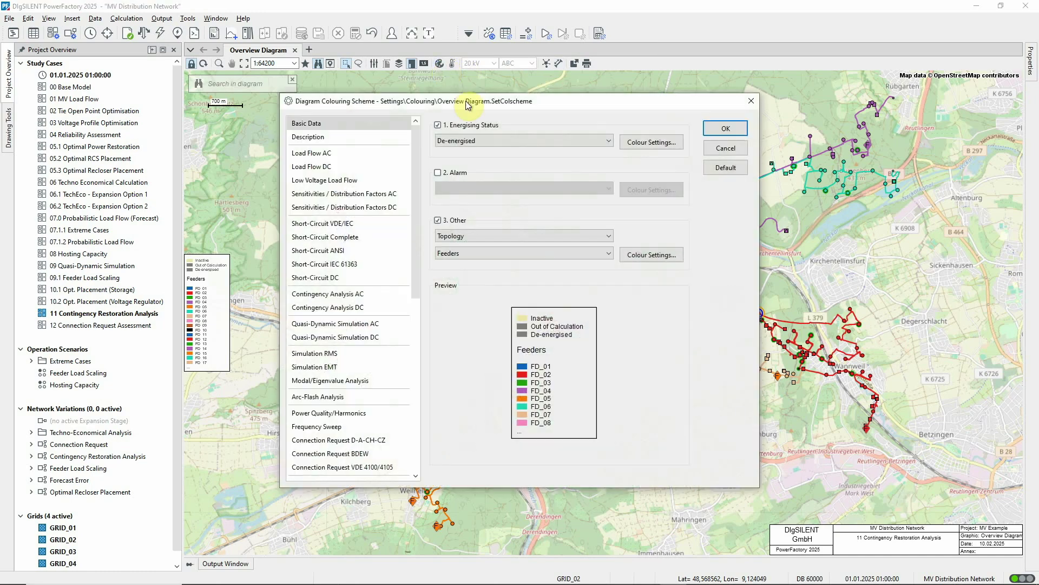
pyautogui.click(498, 236)
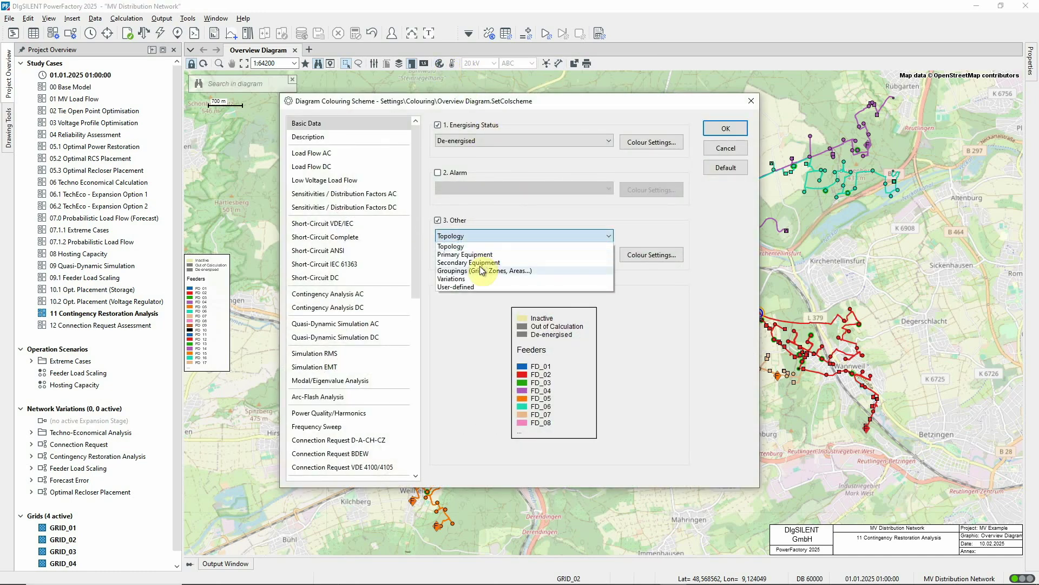
pyautogui.click(481, 270)
pyautogui.click(481, 253)
pyautogui.click(481, 271)
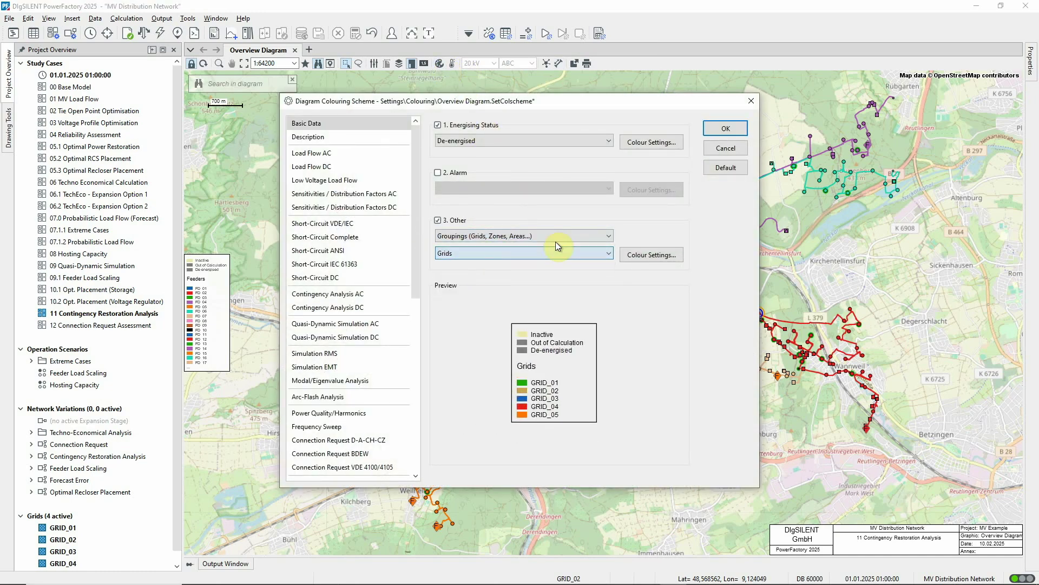
pyautogui.click(728, 129)
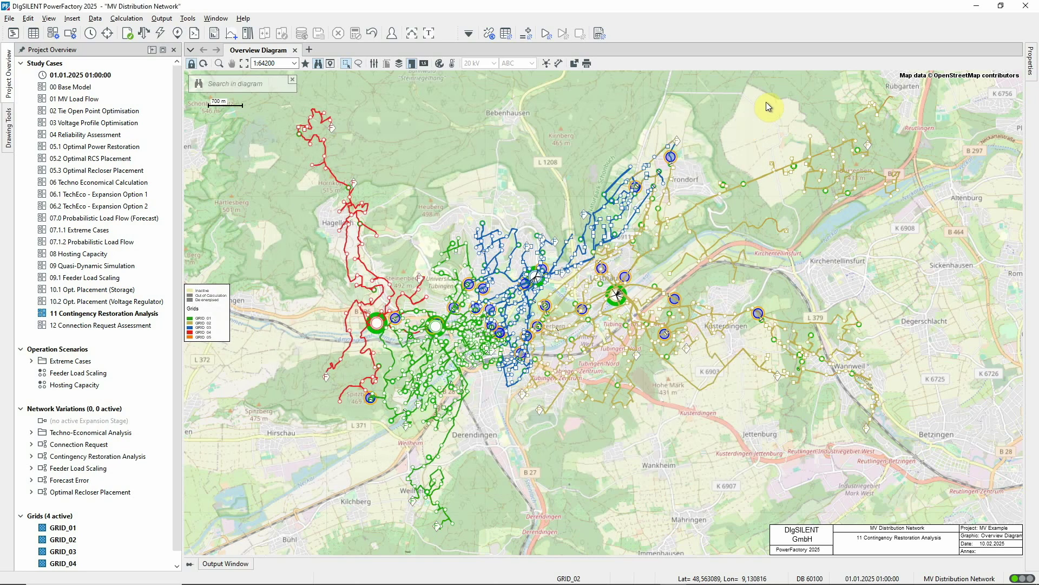
# Step: Zoom into the central part of the network and bring up the Contingency Restoration Analysis dialog
pyautogui.click(219, 63)
pyautogui.moveTo(327, 195); pyautogui.dragTo(544, 555)
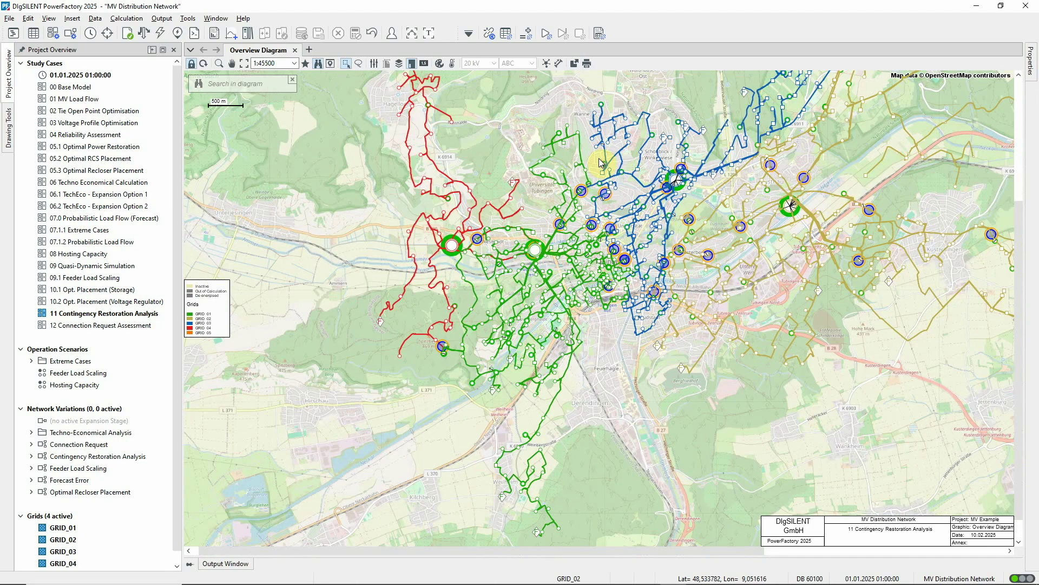
pyautogui.click(490, 35)
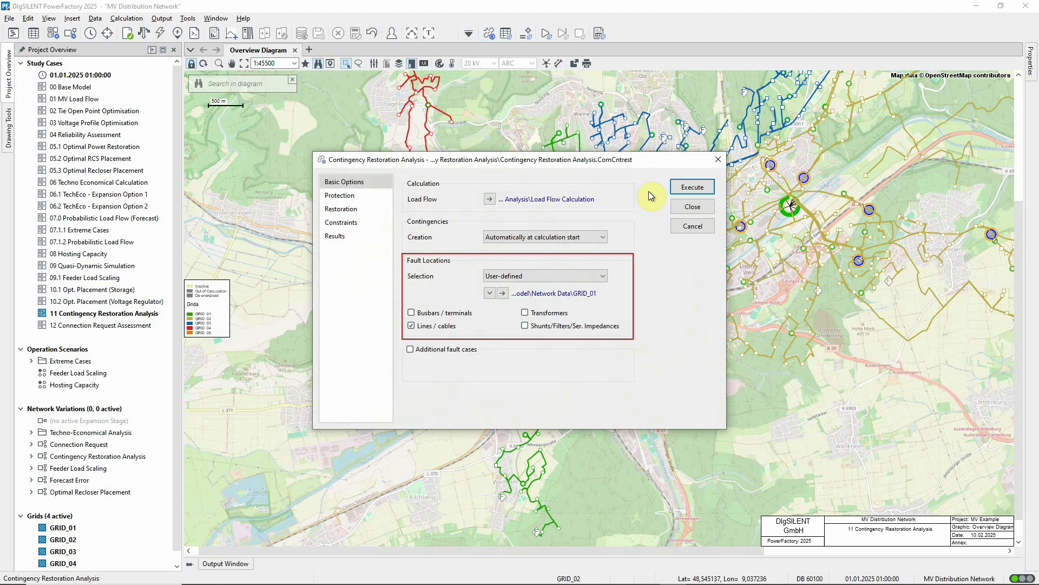
# Step: Review the Protection page, then show the Restoration options of the analysis
pyautogui.click(336, 198)
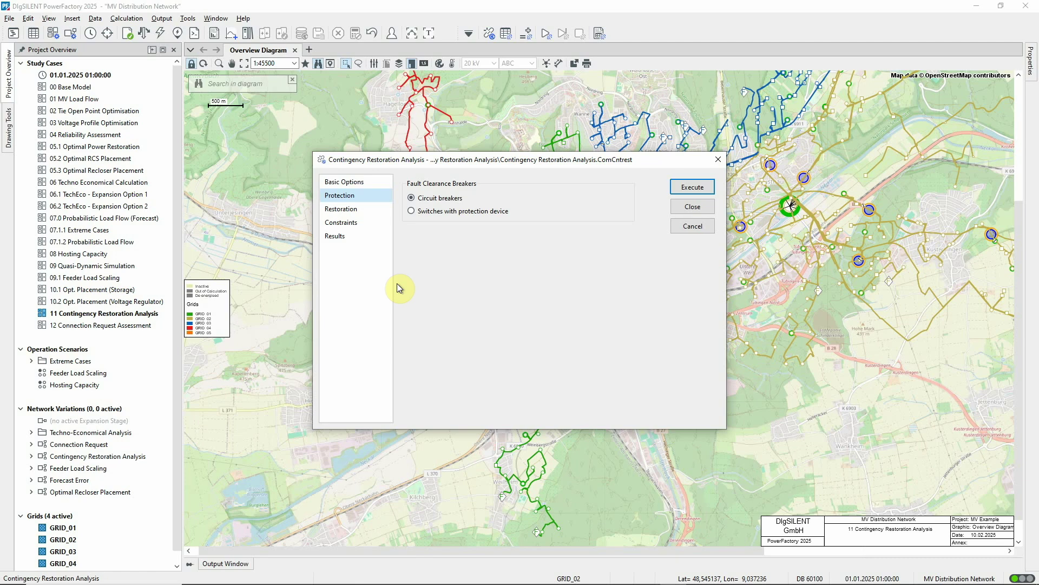
pyautogui.click(361, 209)
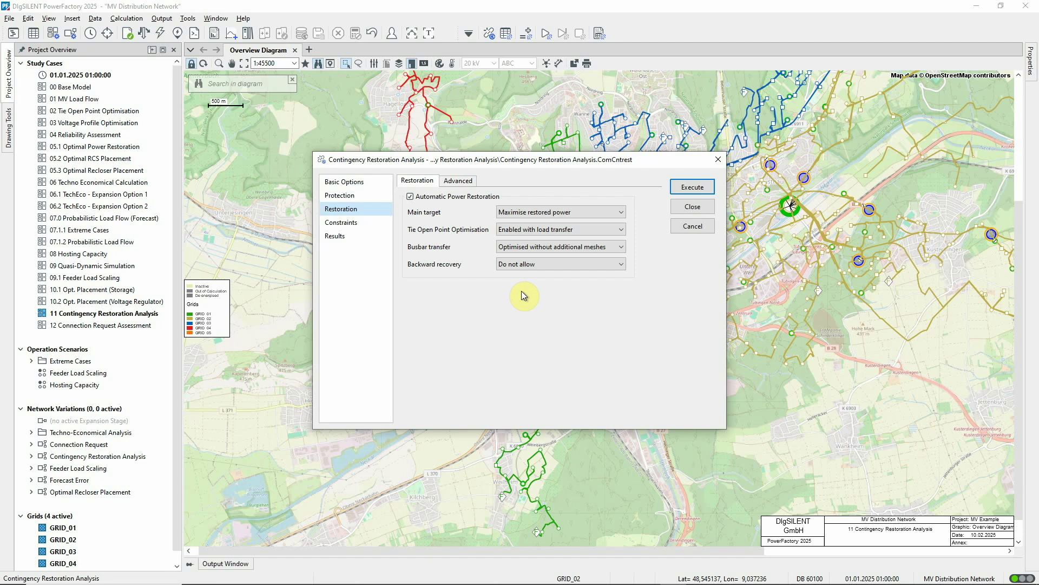
# Step: Confirm Maximise restored power as main target, then view the thermal and voltage constraint limits
pyautogui.click(620, 212)
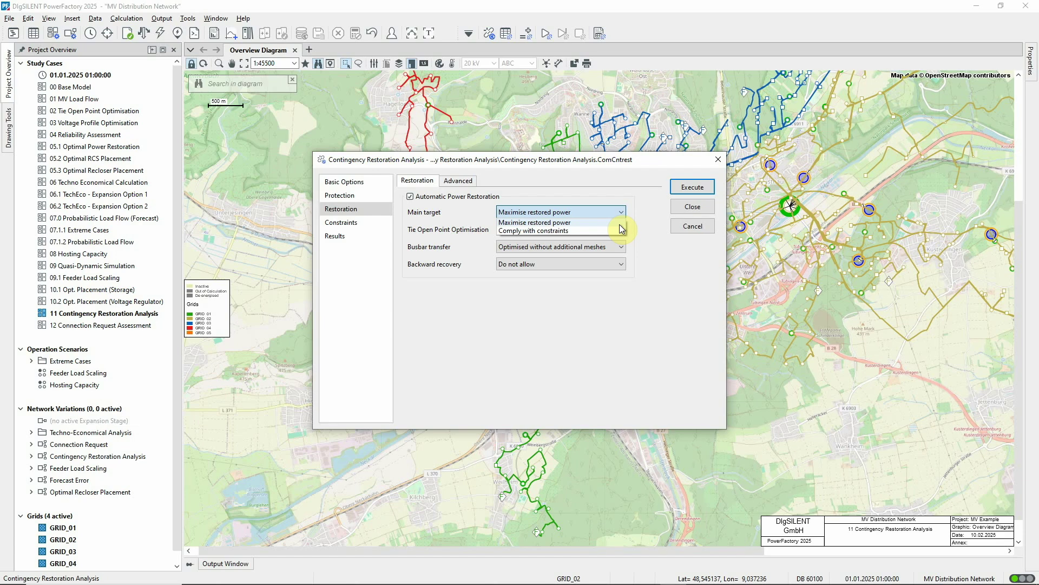
pyautogui.click(619, 222)
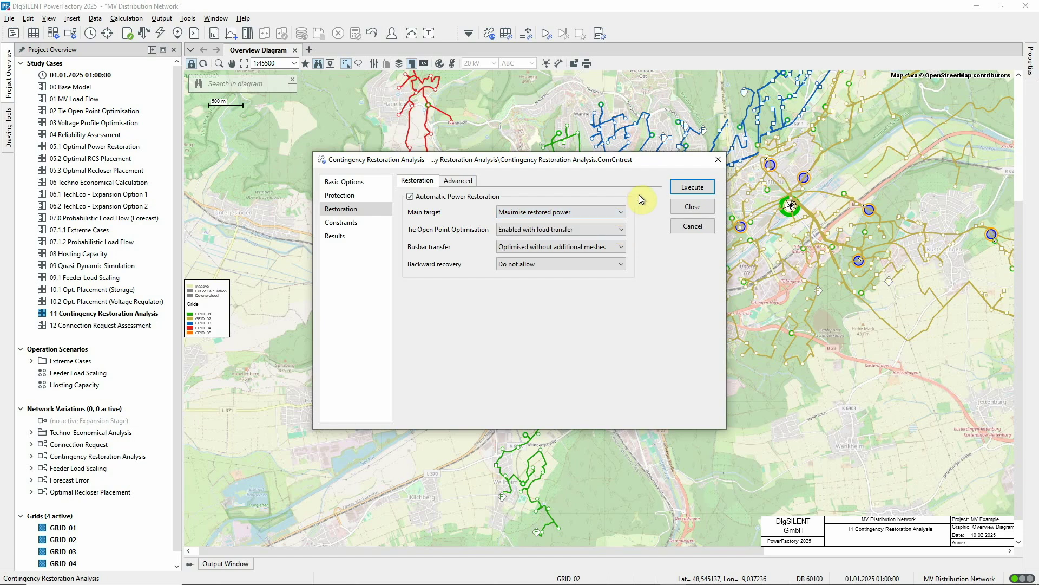
pyautogui.click(341, 223)
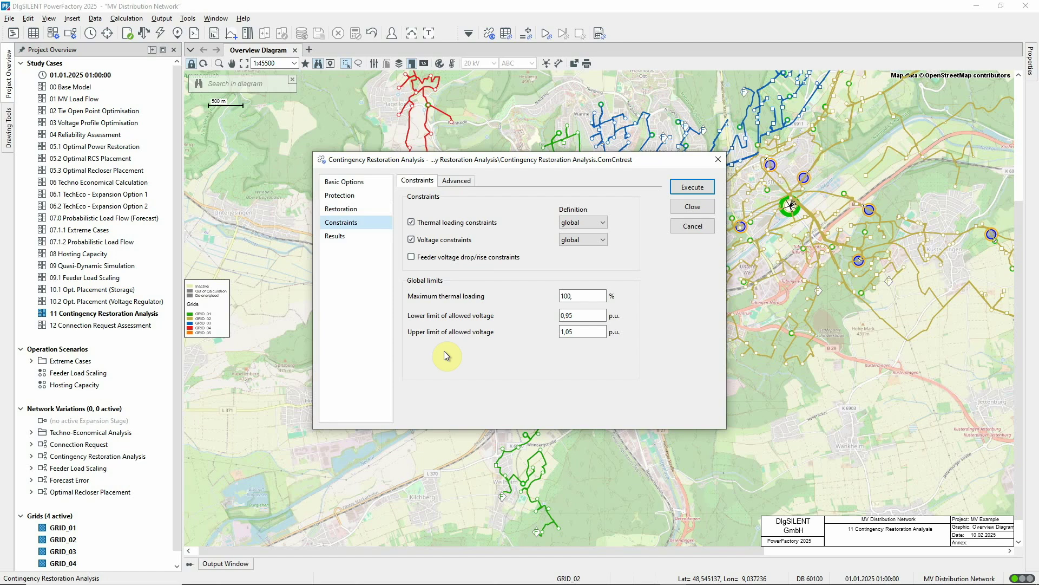
# Step: Review the Results recording limits and execute the Contingency Restoration Analysis
pyautogui.click(374, 236)
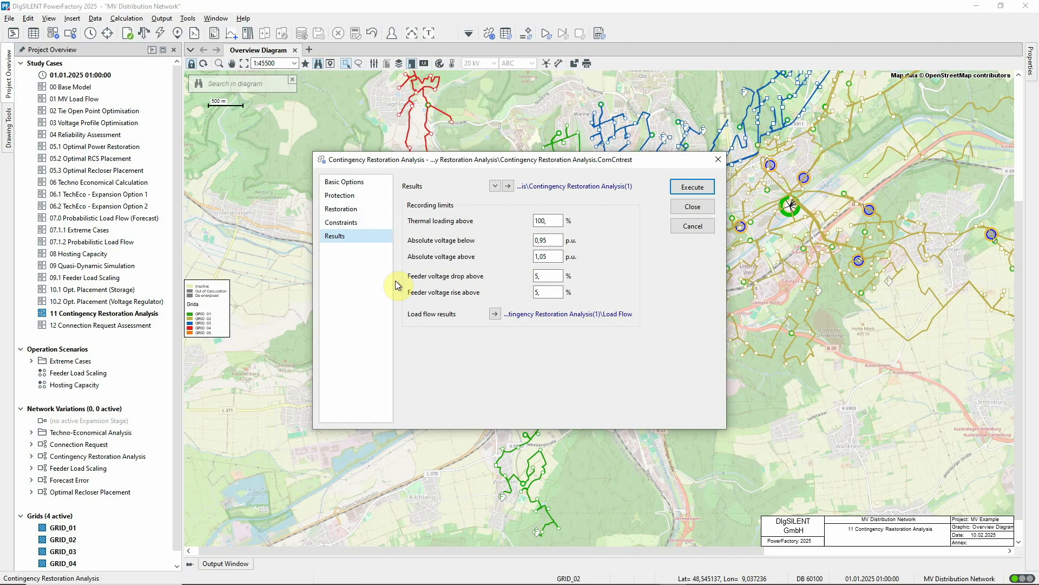
pyautogui.click(692, 188)
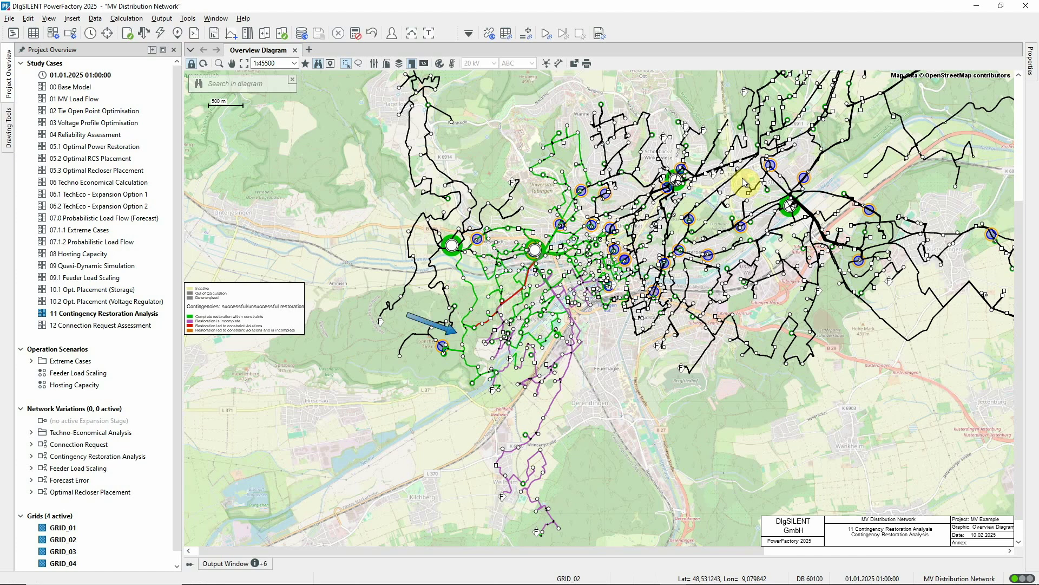
# Step: Filter the contingency list to LN_0281, show its restoration result, then rerun the calculation
pyautogui.click(548, 36)
pyautogui.click(438, 222)
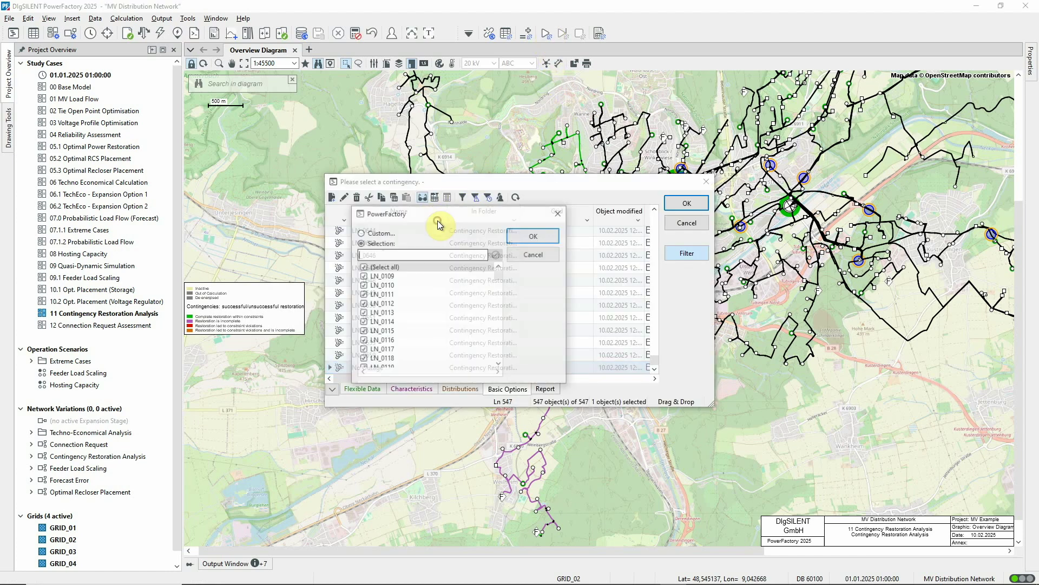
pyautogui.write('281')
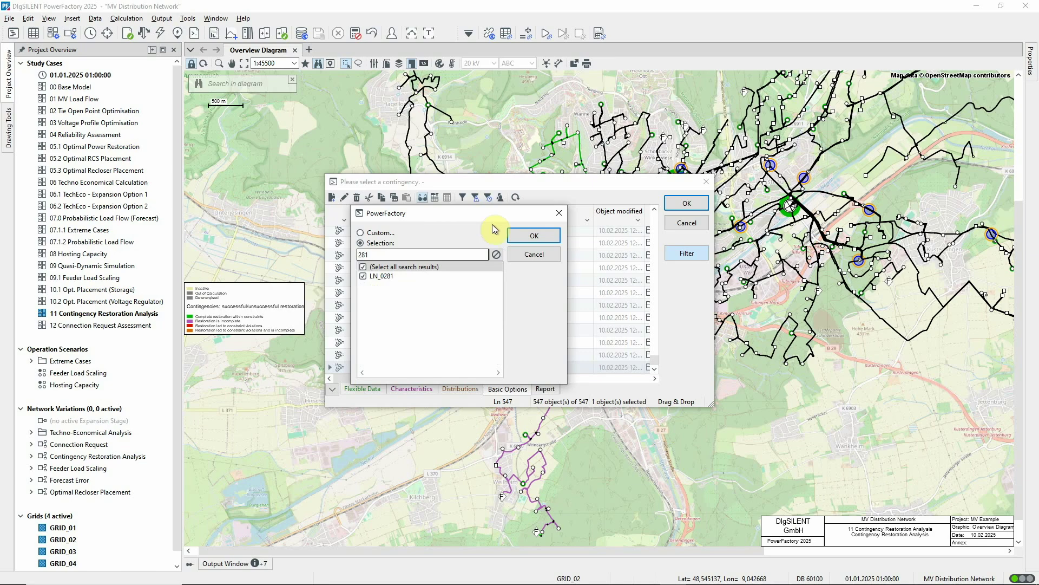
pyautogui.click(522, 235)
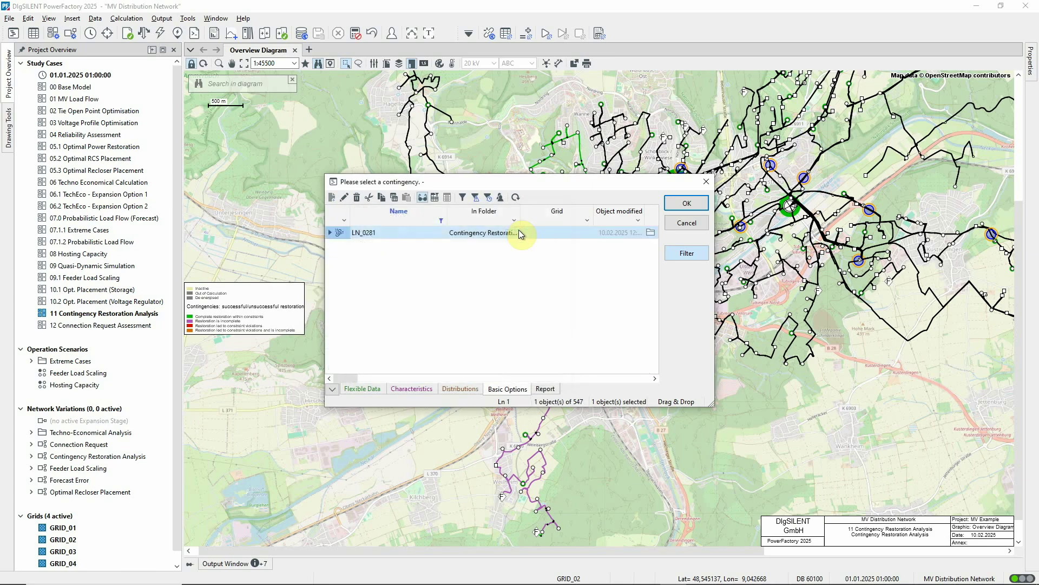
pyautogui.click(672, 208)
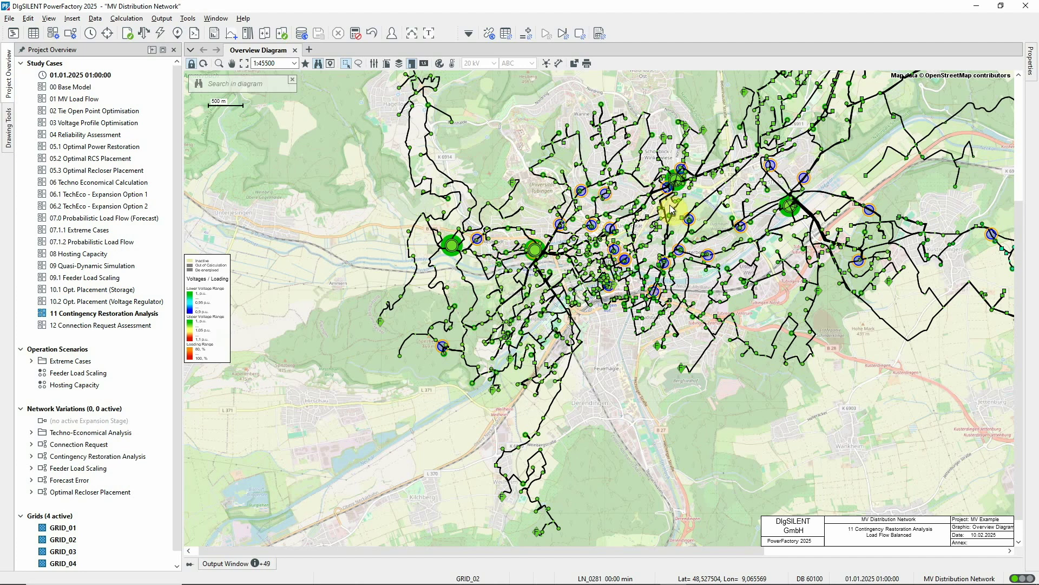
pyautogui.click(563, 34)
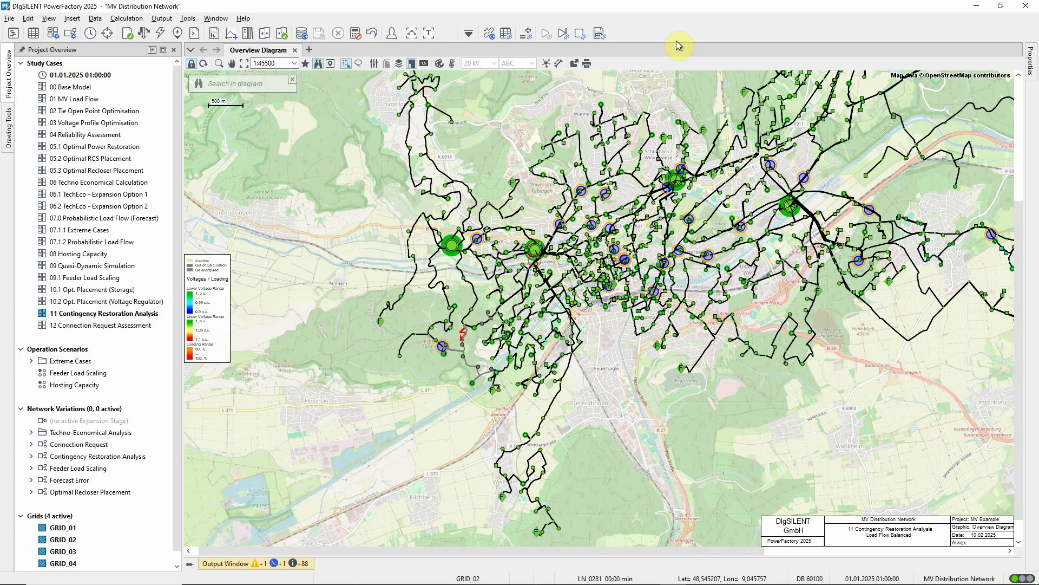
pyautogui.click(563, 34)
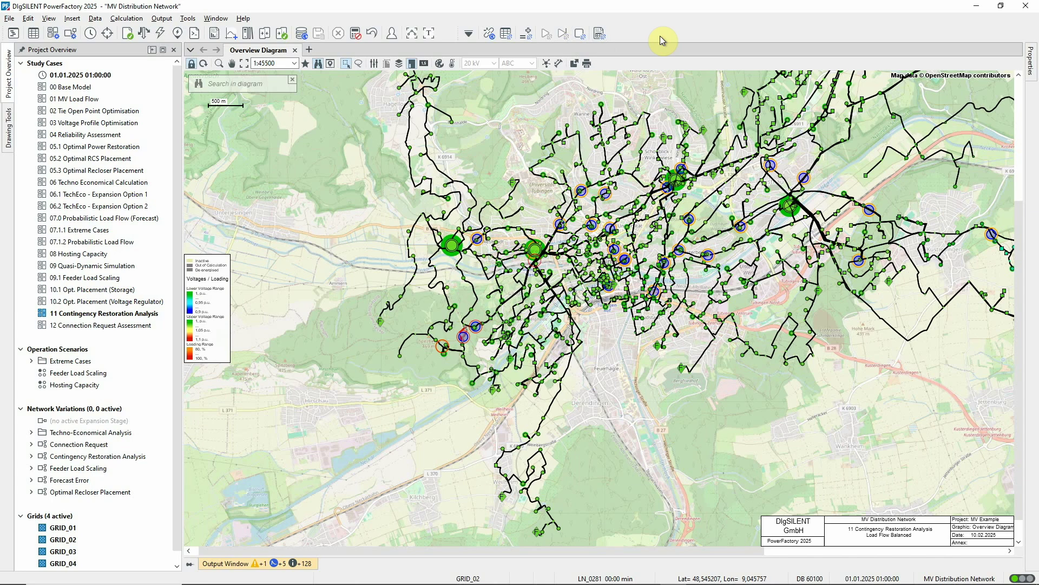
# Step: Check the Loading, Voltage, Feeder and Summary report pages and generate the Contingency Summary report
pyautogui.click(605, 37)
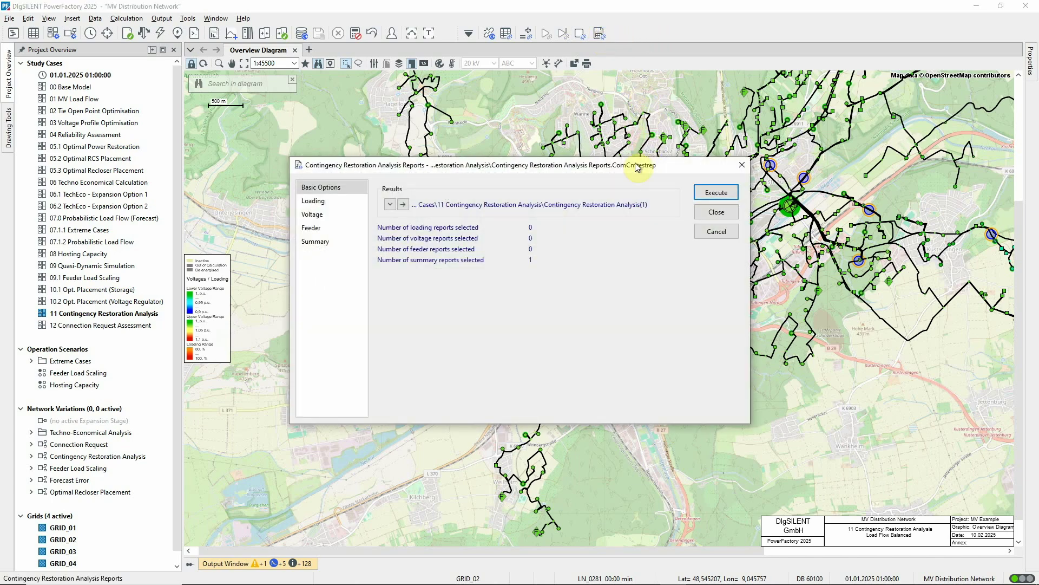
pyautogui.click(328, 205)
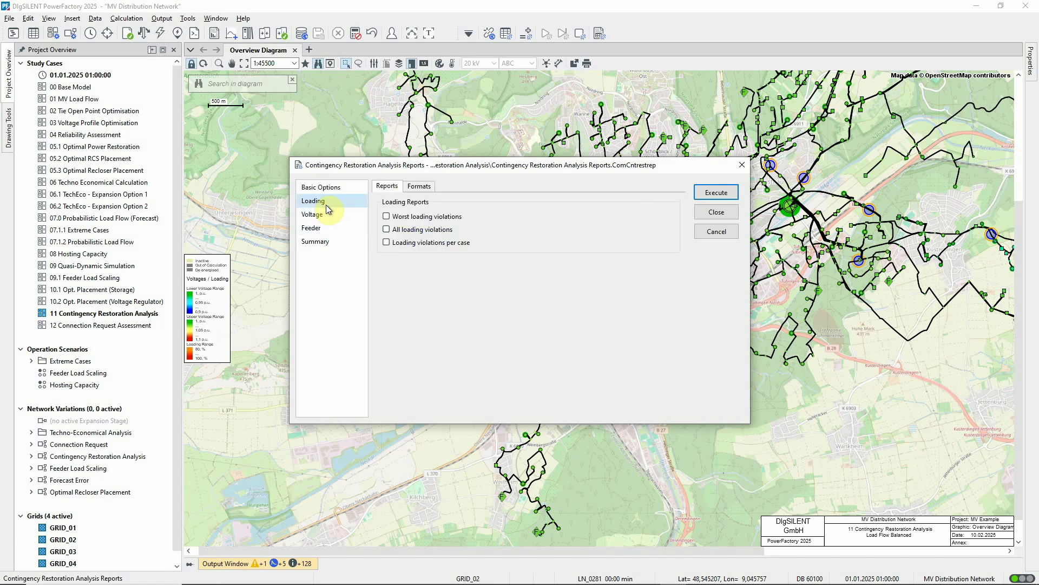
pyautogui.click(323, 216)
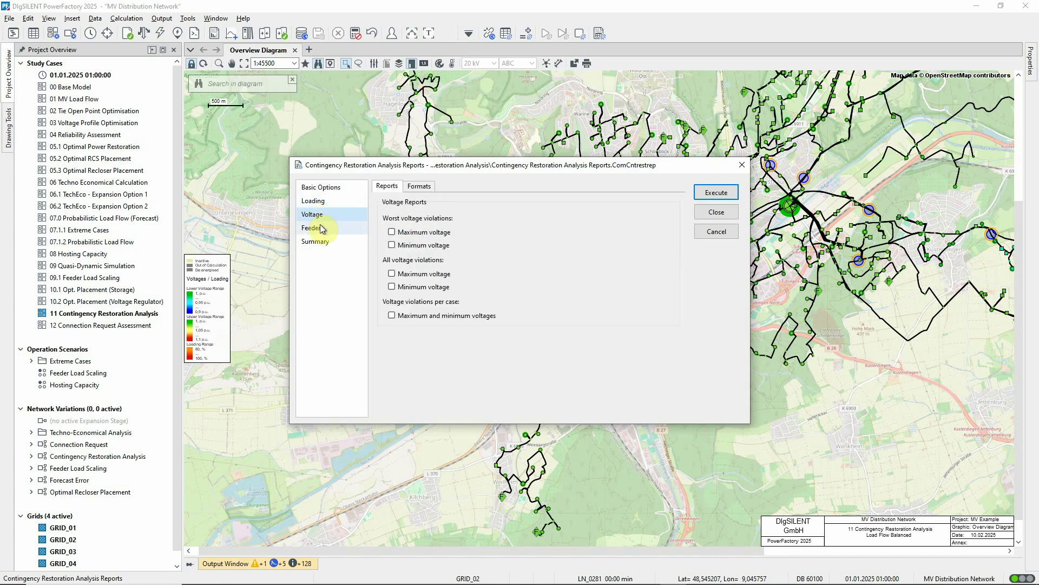
pyautogui.click(320, 228)
pyautogui.click(320, 241)
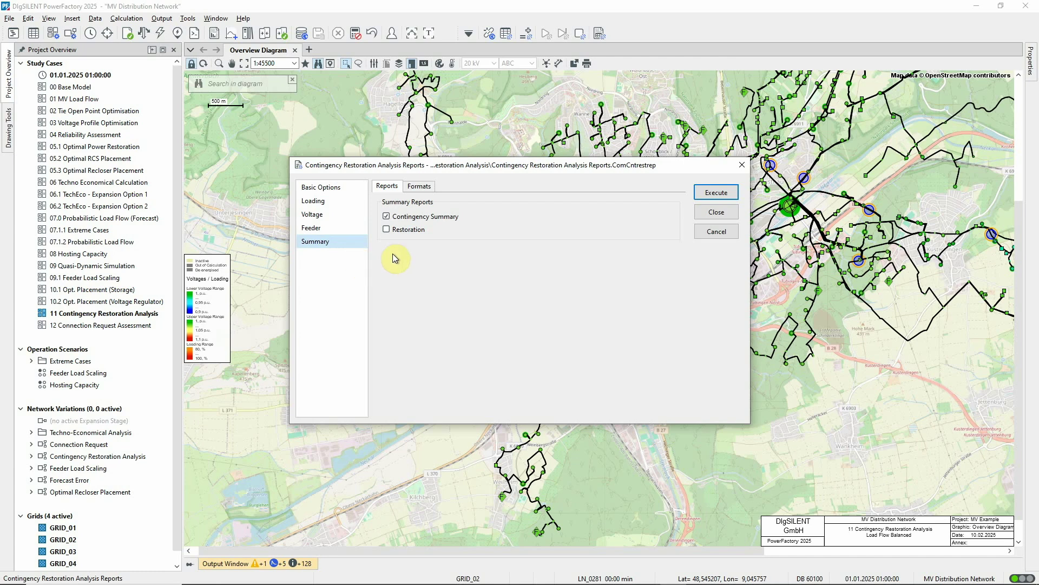
pyautogui.click(714, 193)
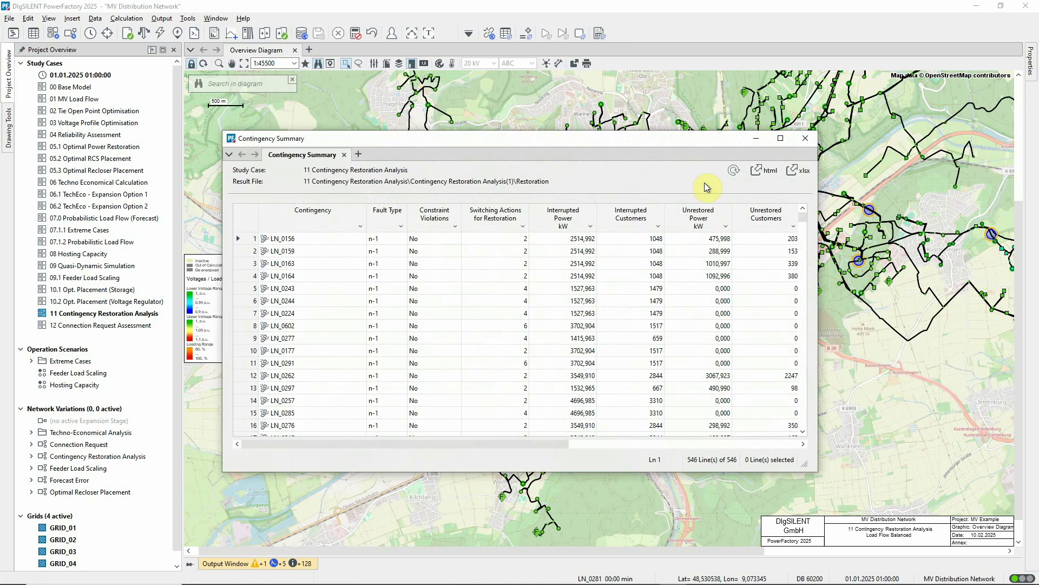
# Step: Filter the summary to LN_0281, open its Restoration Report, then close all report windows
pyautogui.click(361, 226)
pyautogui.write('0281')
pyautogui.click(418, 238)
pyautogui.rightClick(311, 238)
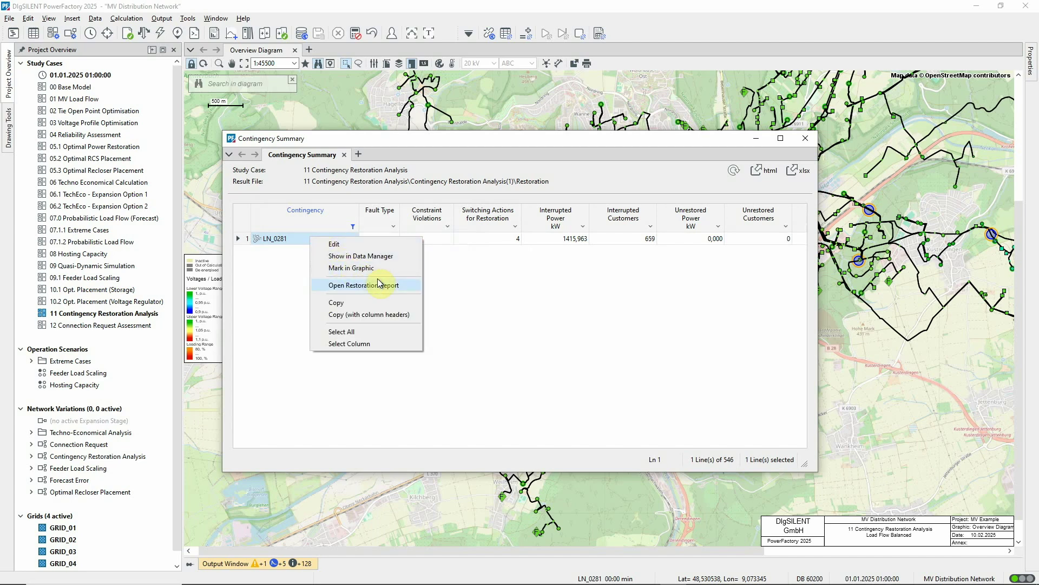
pyautogui.click(379, 283)
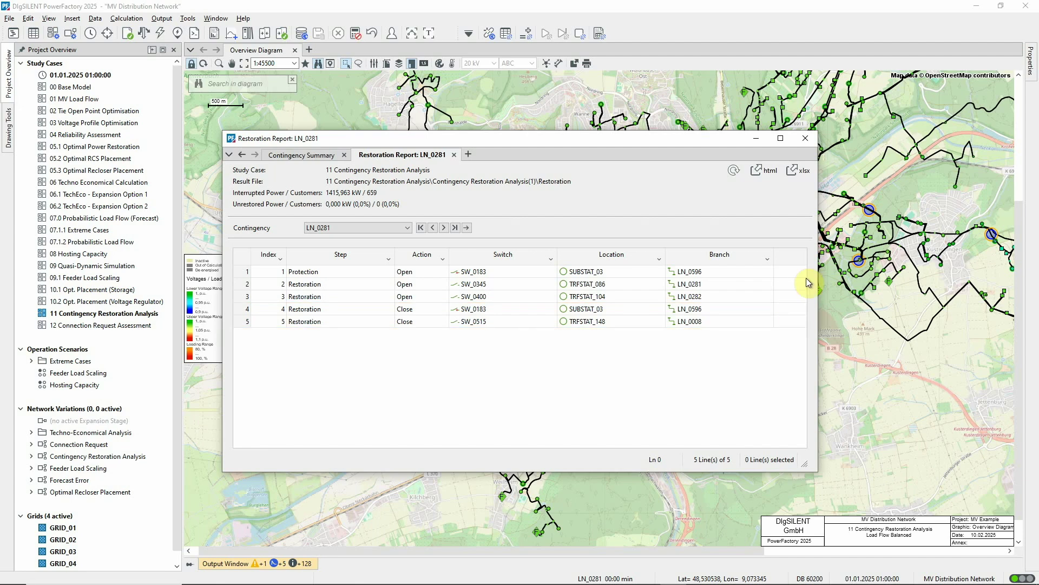
pyautogui.click(806, 139)
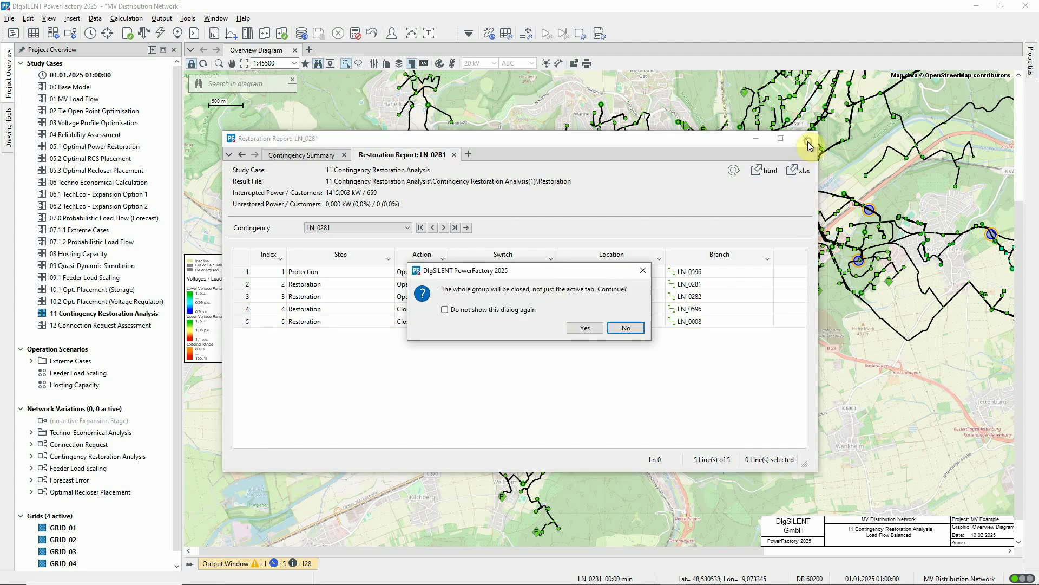
pyautogui.click(594, 325)
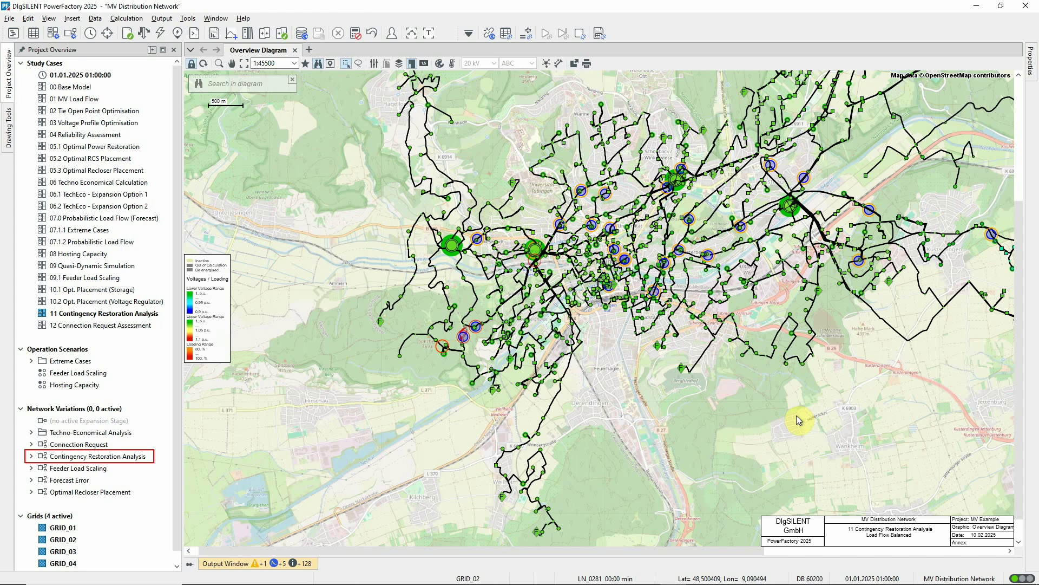
# Step: Activate the Contingency Restoration Analysis variation under Network Variations in the Project Overview
pyautogui.click(131, 458)
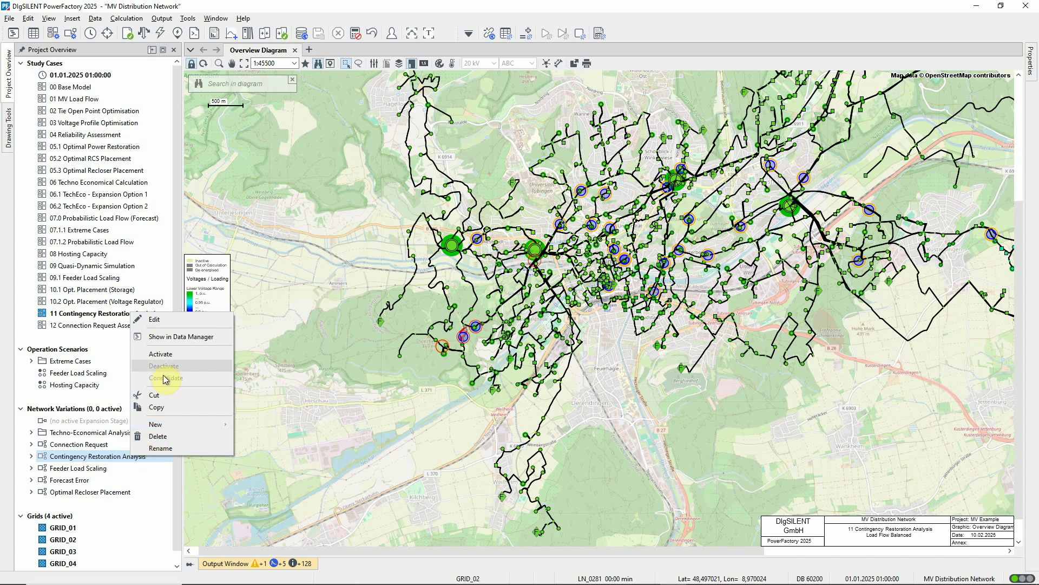
pyautogui.click(162, 354)
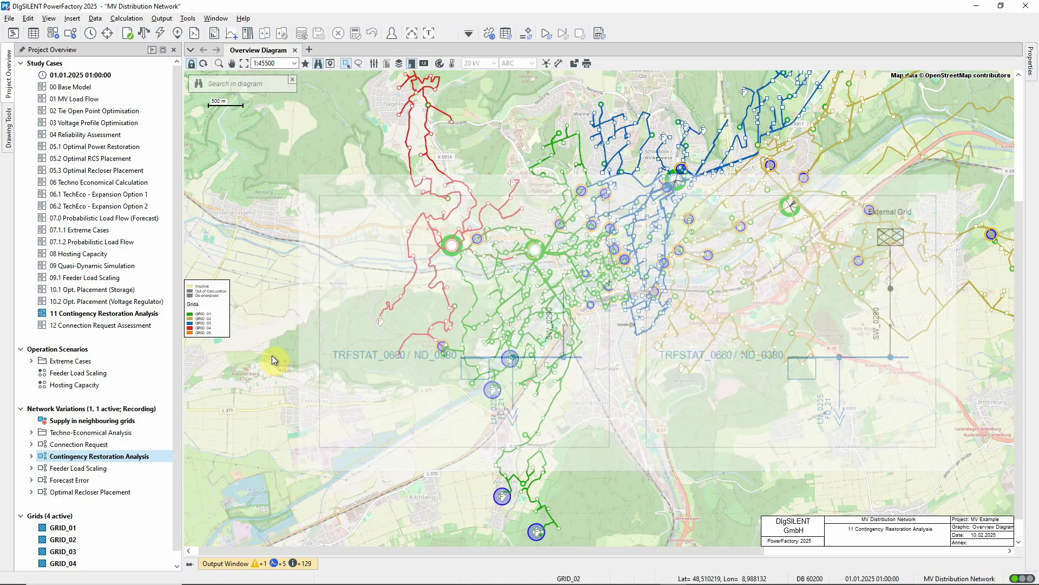
# Step: Execute the Contingency Restoration Analysis again now that the variation is active
pyautogui.click(490, 34)
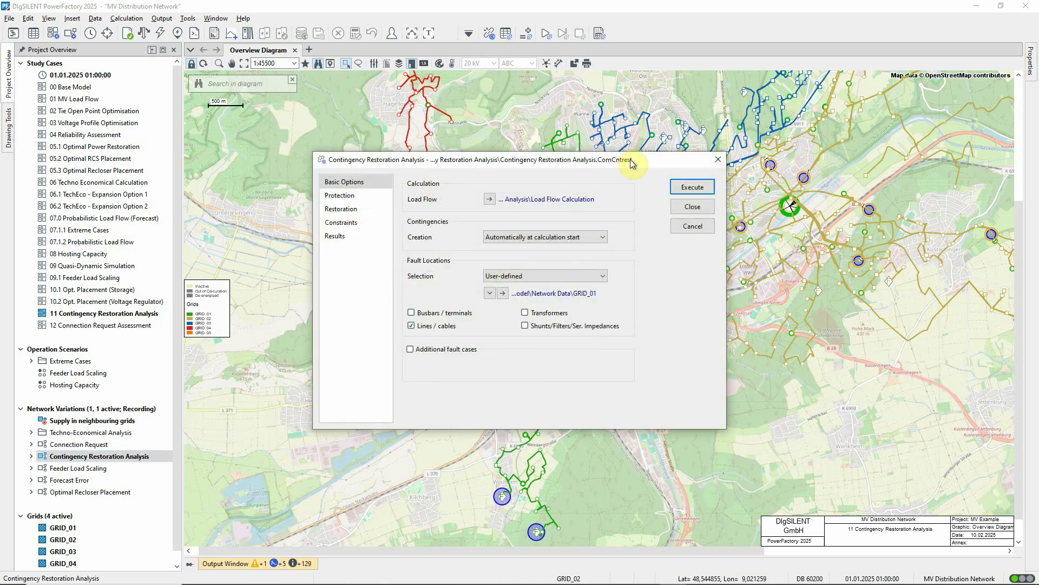
pyautogui.click(694, 188)
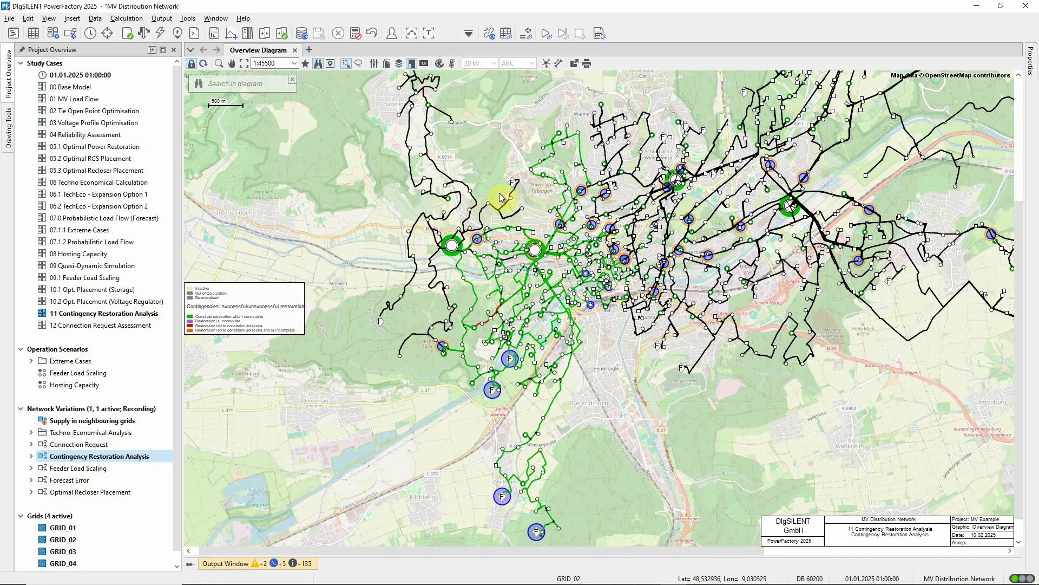
# Step: Change the third colouring criterion to Voltages / Loading and apply it to the map
pyautogui.click(440, 64)
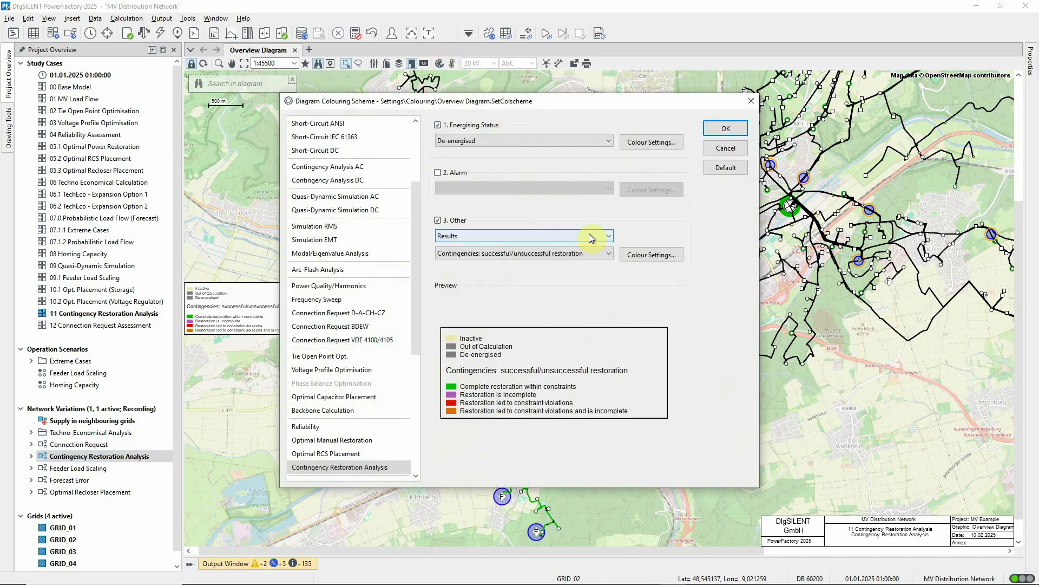
pyautogui.click(611, 257)
pyautogui.click(599, 272)
pyautogui.click(726, 128)
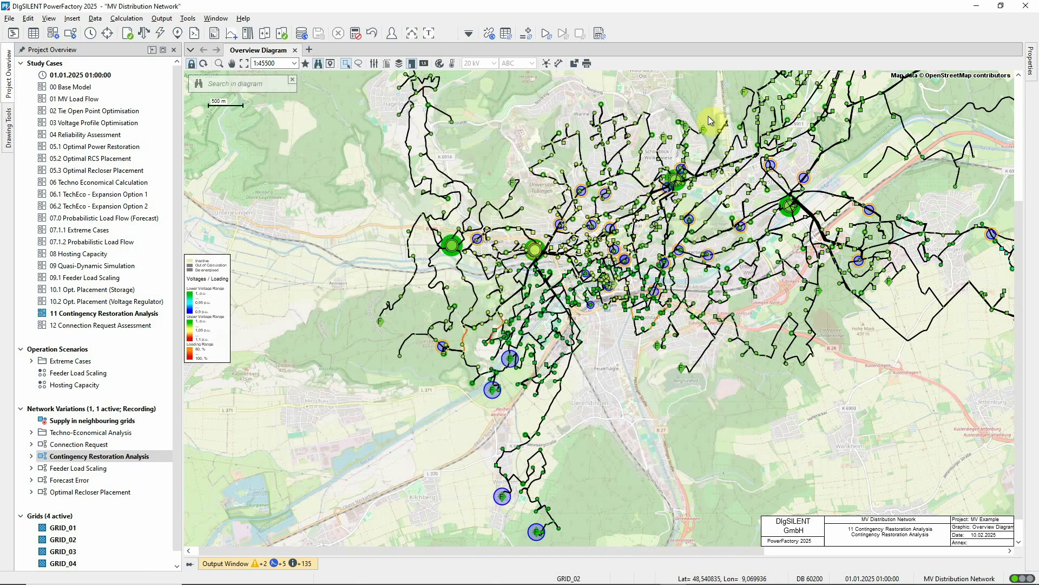